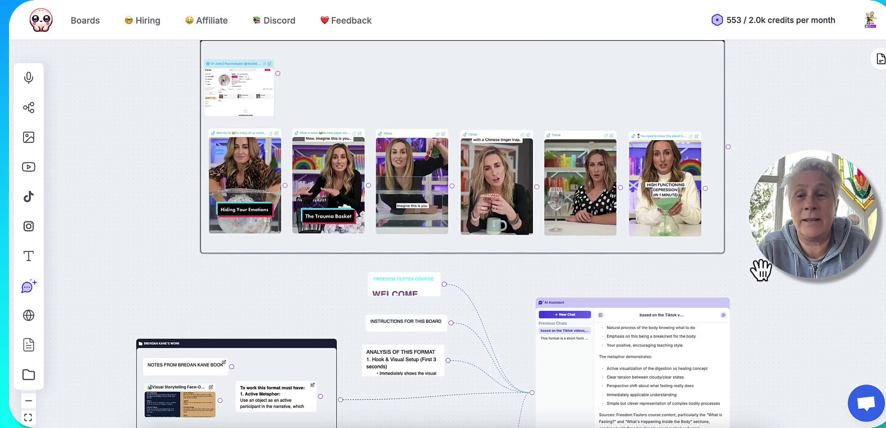
Step: Return to the board, reveal the saved videos row, and open the balloon-underwater video's TikTok page
left_click_drag(761, 270, 725, 116)
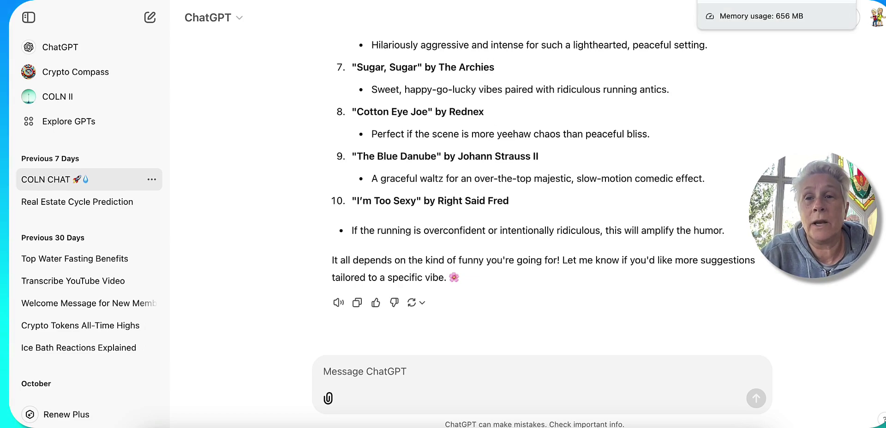
left_click(781, 1)
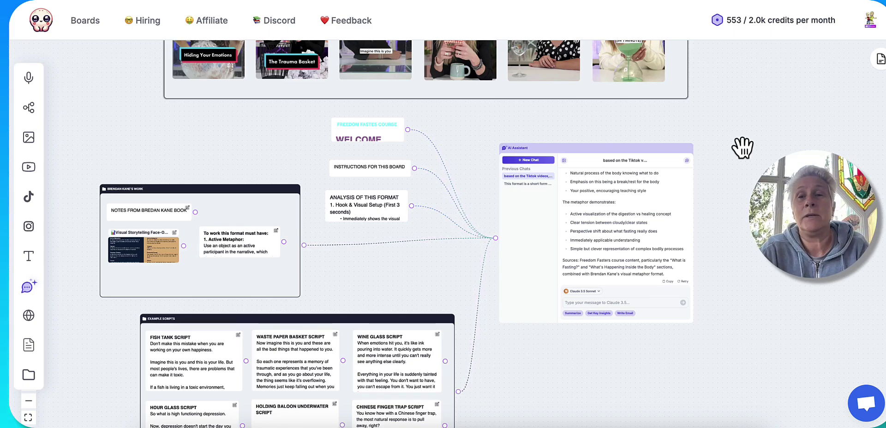
left_click_drag(740, 146, 747, 253)
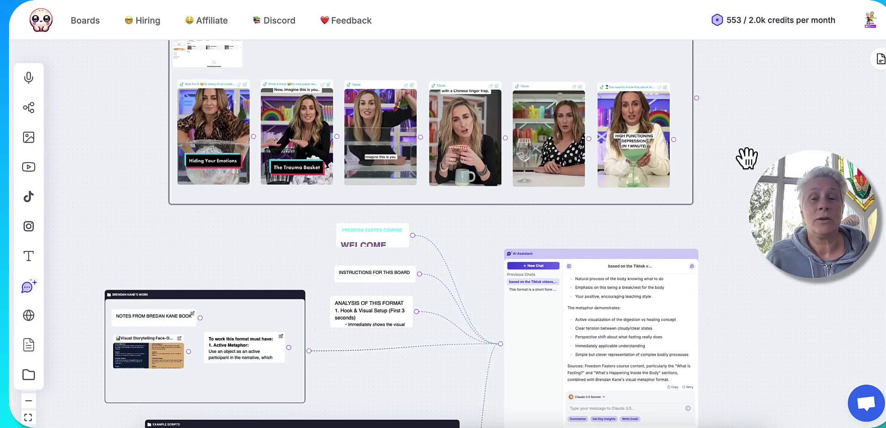
left_click_drag(747, 159, 744, 226)
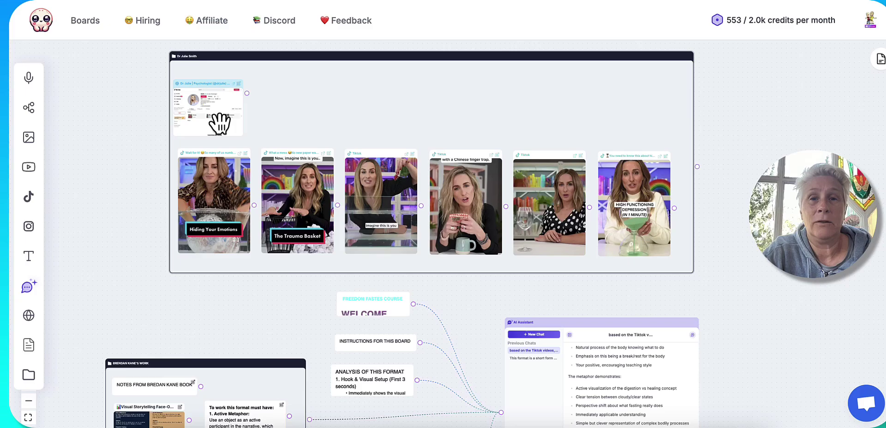
left_click(807, 9)
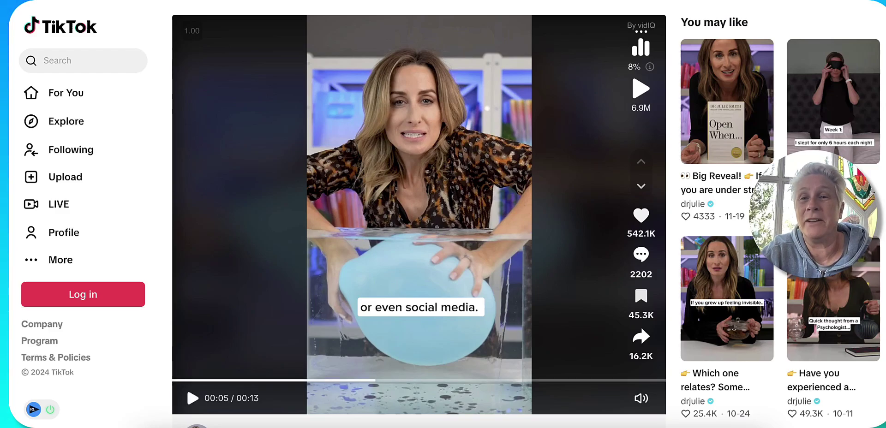
Step: Switch back to the Poppy AI board showing the Dr Julie Smith group of six videos
left_click(739, 2)
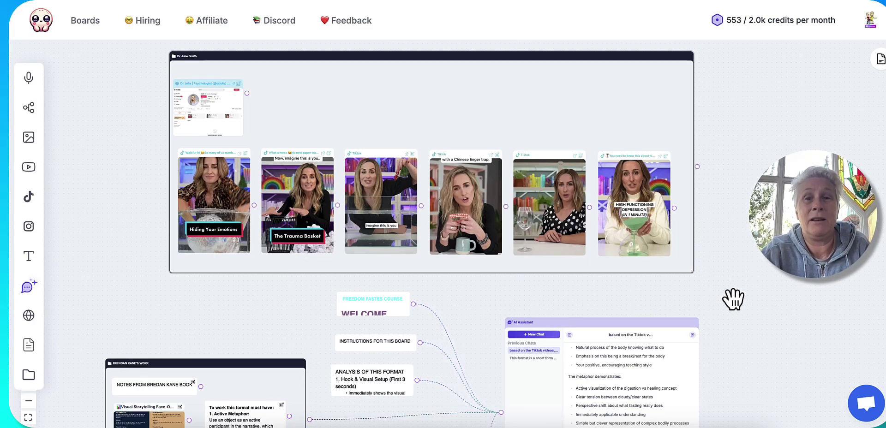
left_click_drag(731, 297, 770, 39)
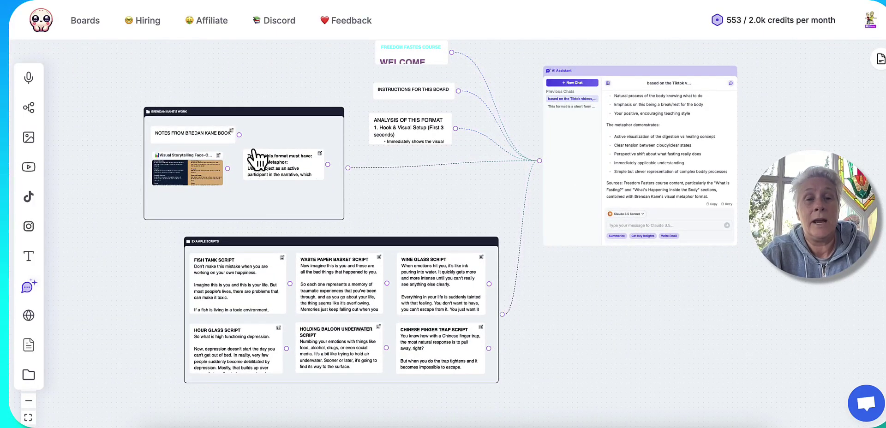
scroll(439, 279, "up", 3)
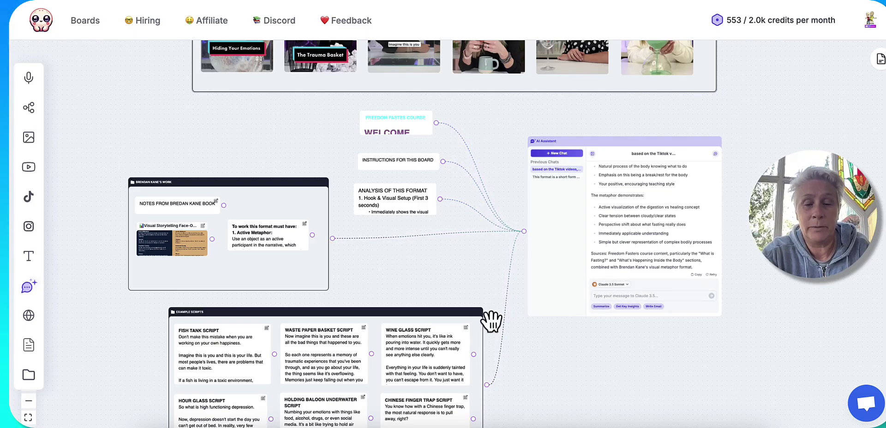
scroll(510, 311, "up", 5)
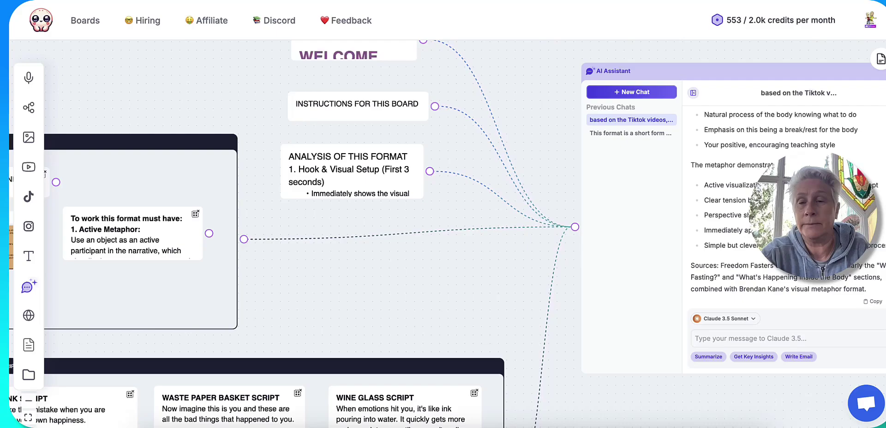
left_click_drag(630, 173, 657, 159)
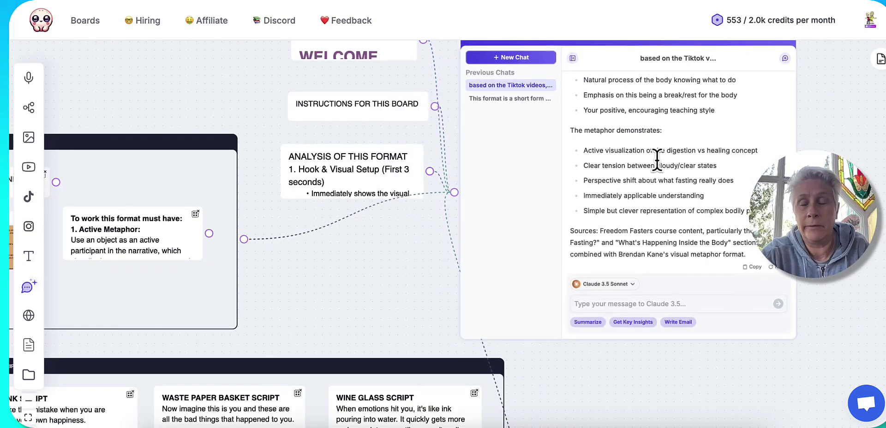
left_click(633, 285)
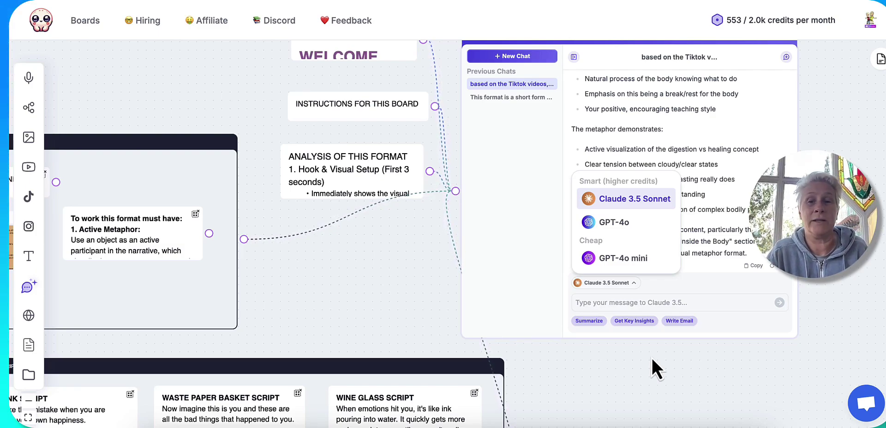
left_click(682, 367)
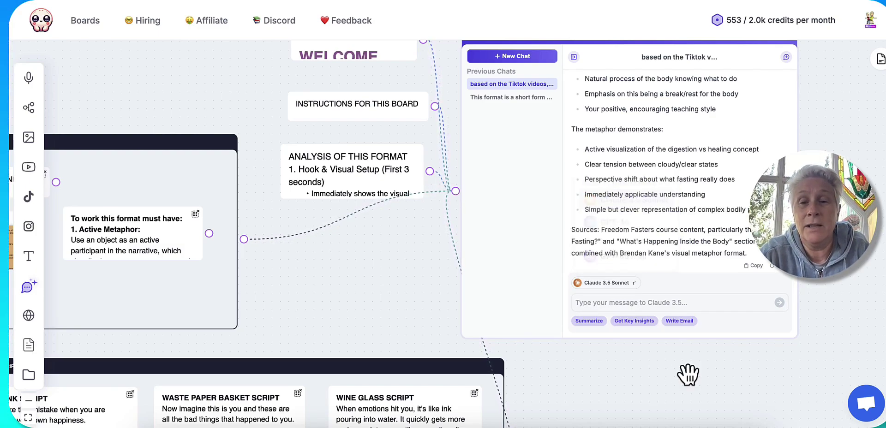
left_click_drag(548, 154, 629, 180)
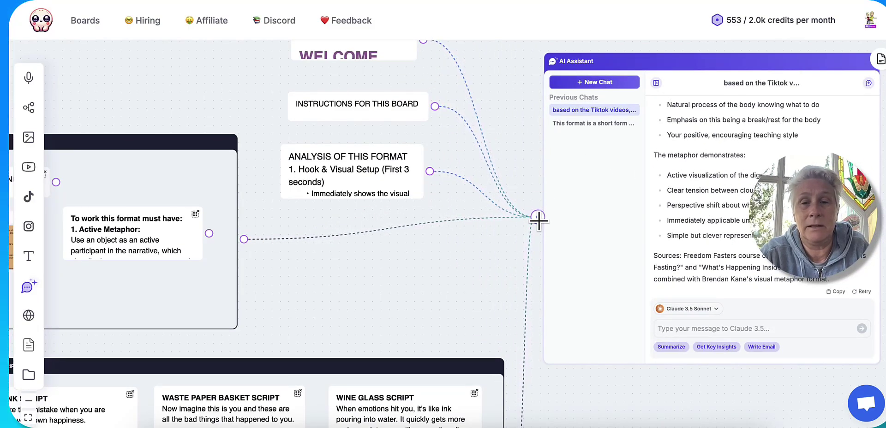
Step: Delete the book-notes connector and relink the notes into the AI Assistant chat input
left_click(394, 229)
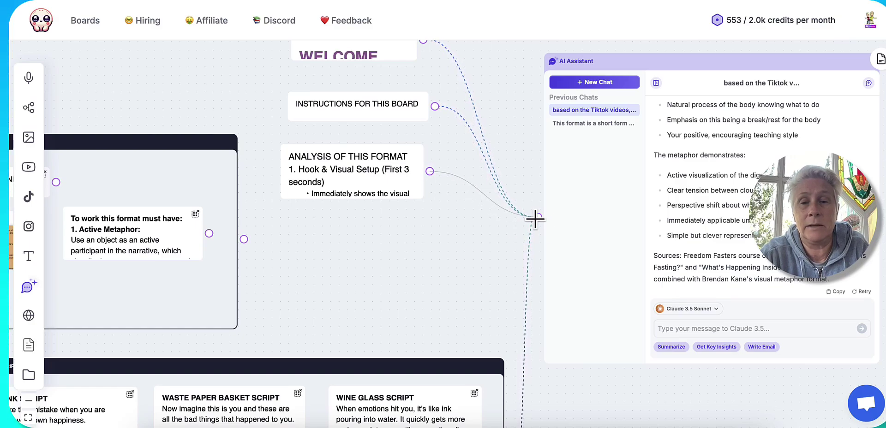
left_click_drag(243, 239, 536, 217)
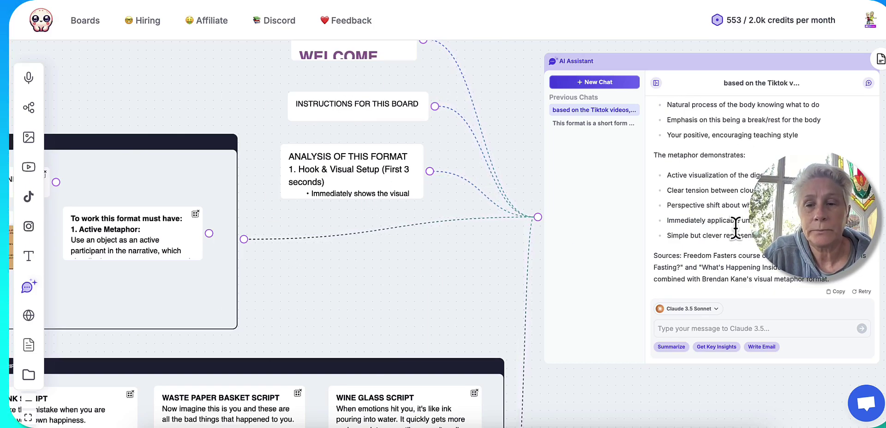
left_click_drag(404, 271, 548, 199)
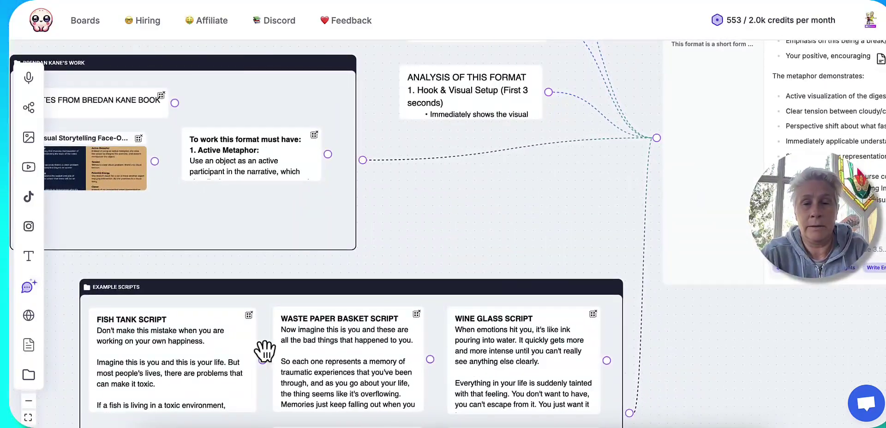
Step: Enlarge the Visual Storytelling slide comparing the 12M-view Gold and 130K-view Bronze videos
scroll(538, 263, "up", 5)
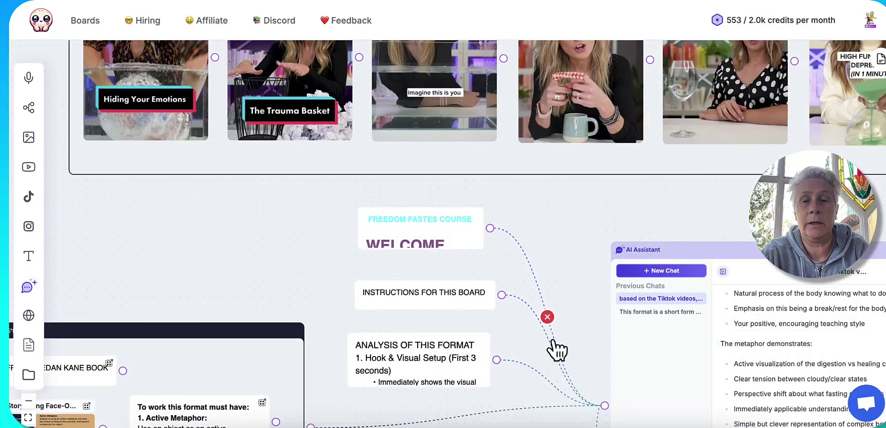
left_click_drag(573, 328, 672, 116)
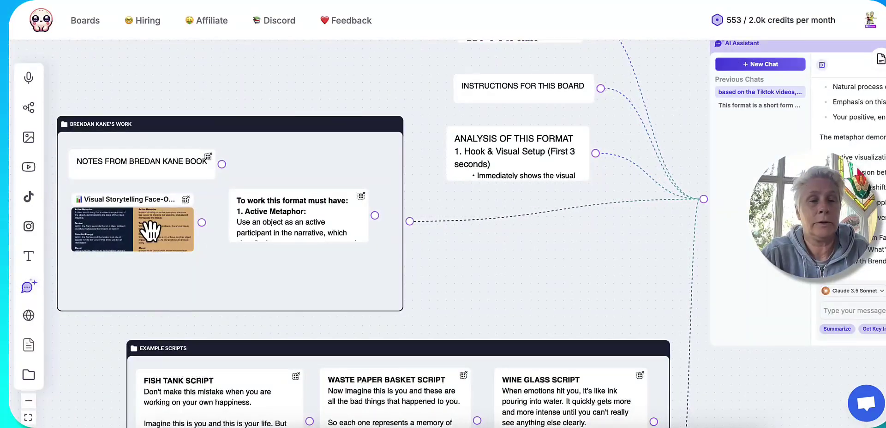
left_click(88, 224)
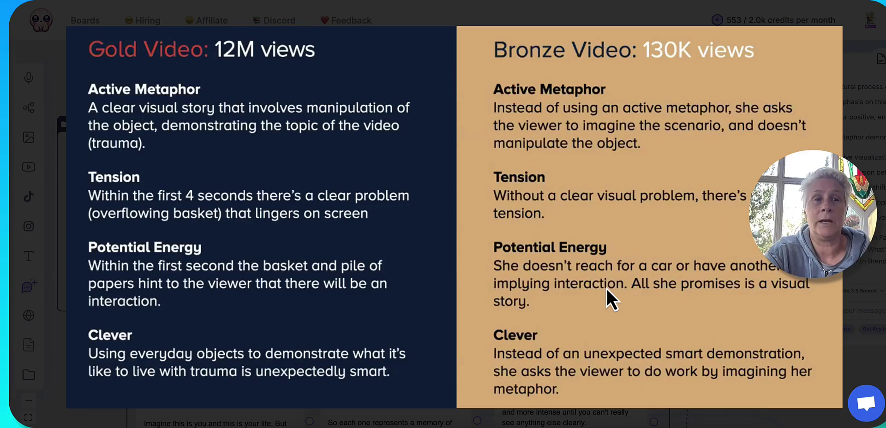
Step: Close the Gold versus Bronze comparison image to get back to the board
left_click(36, 198)
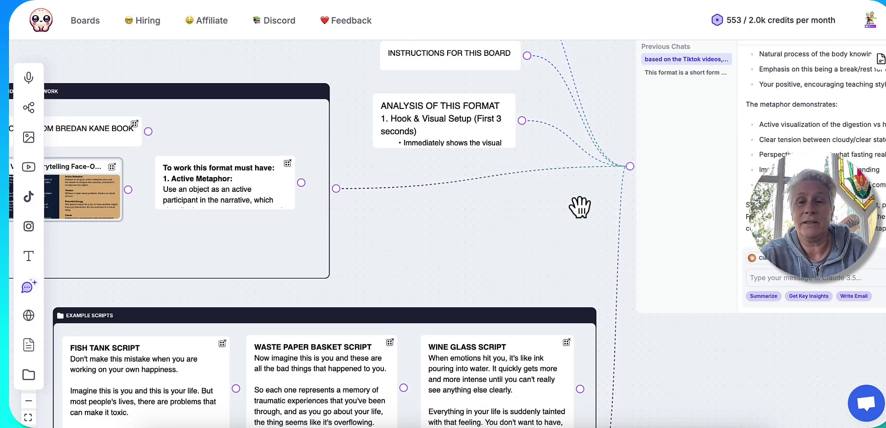
Step: Fit the board on screen so the six videos, notes and assistant chat all show
scroll(580, 208, "down", 3)
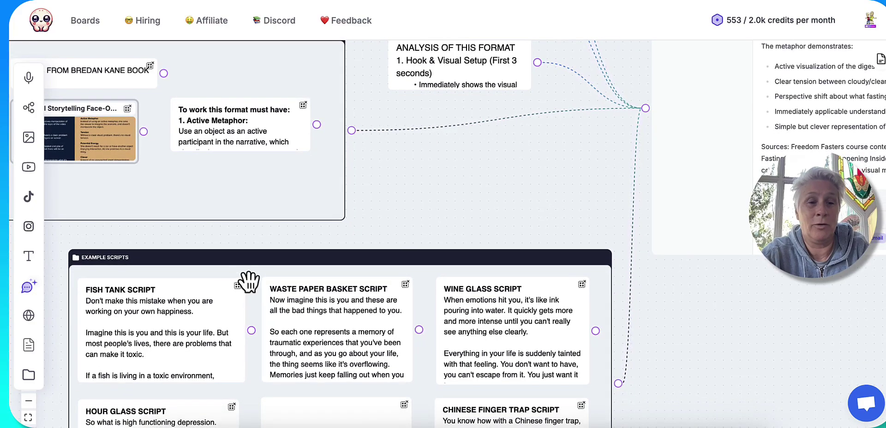
left_click(28, 417)
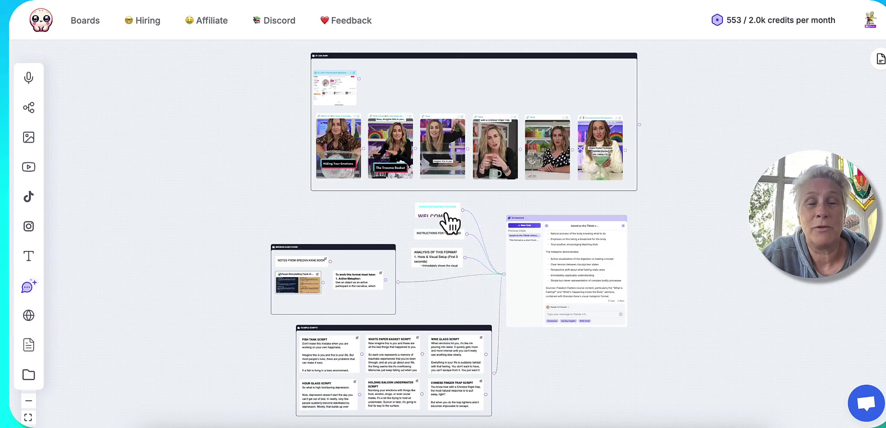
Step: Open the 'SHORT (Physical Metaphor) Glass of Water Effect' doc and scroll through its script
left_click(185, 3)
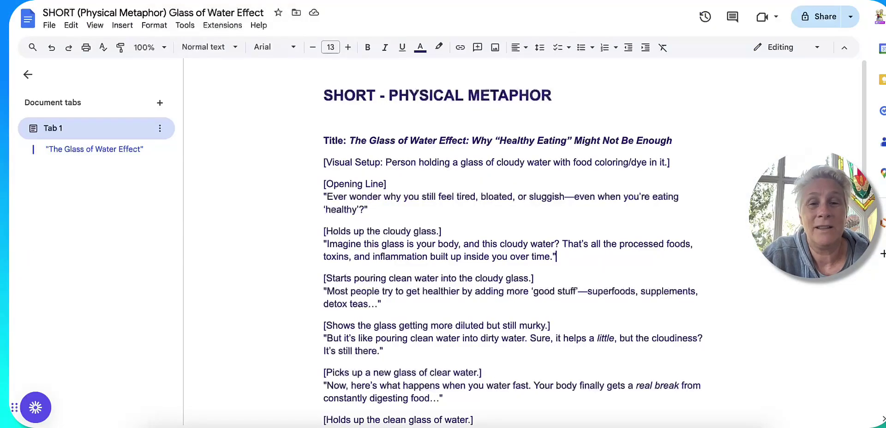
scroll(717, 237, "down", 2)
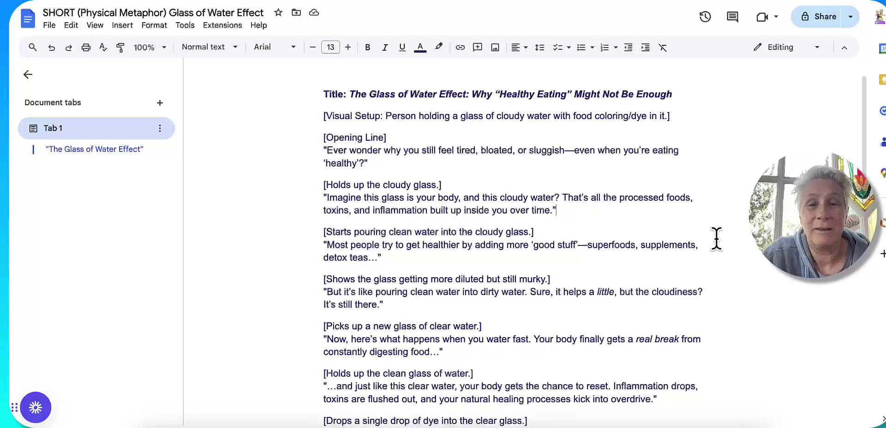
scroll(717, 238, "down", 5)
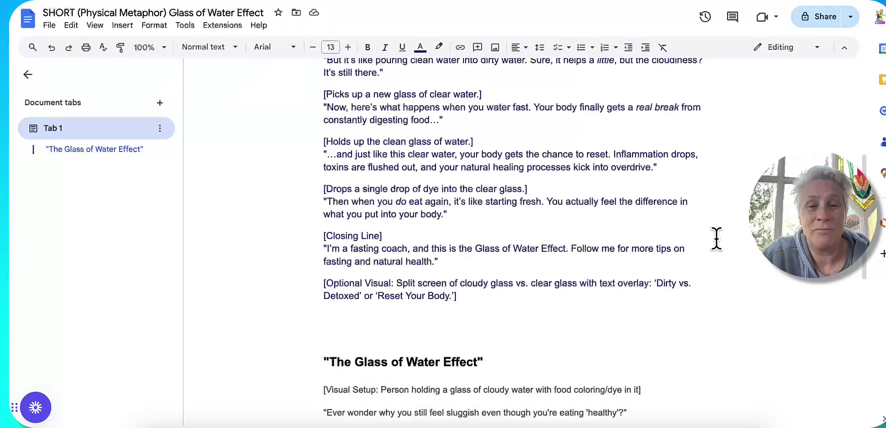
scroll(717, 238, "up", 4)
scroll(717, 237, "up", 3)
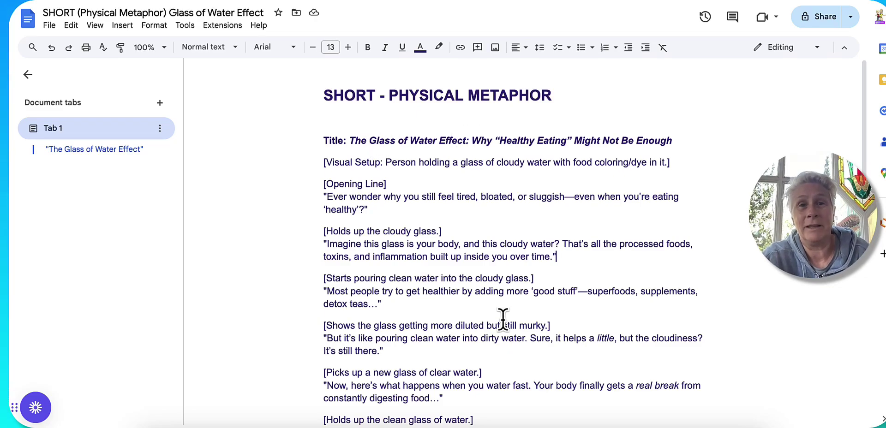
scroll(715, 270, "down", 3)
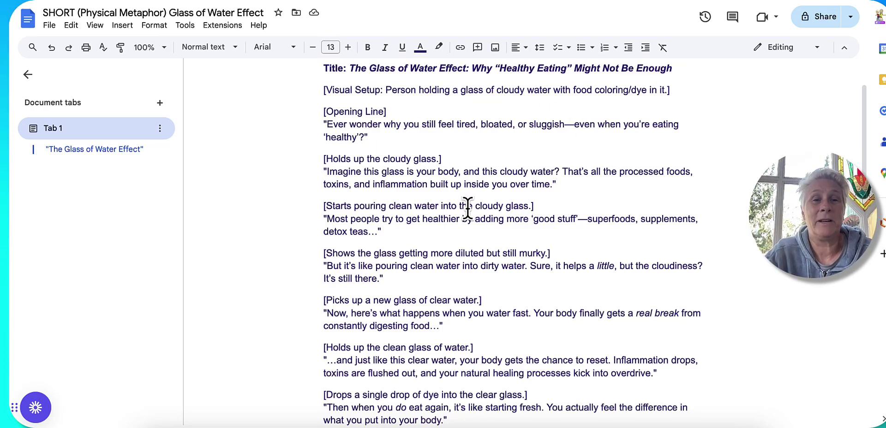
Step: Switch to the Rubber Band script document and scroll down through it
left_click(259, 1)
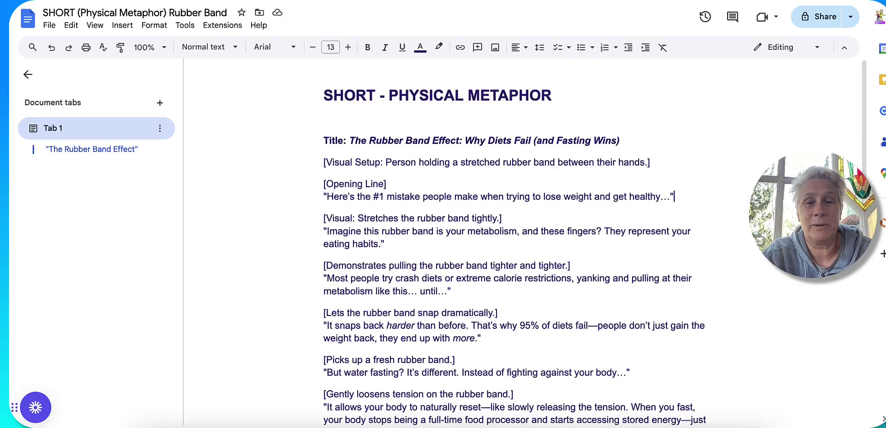
scroll(413, 209, "down", 1)
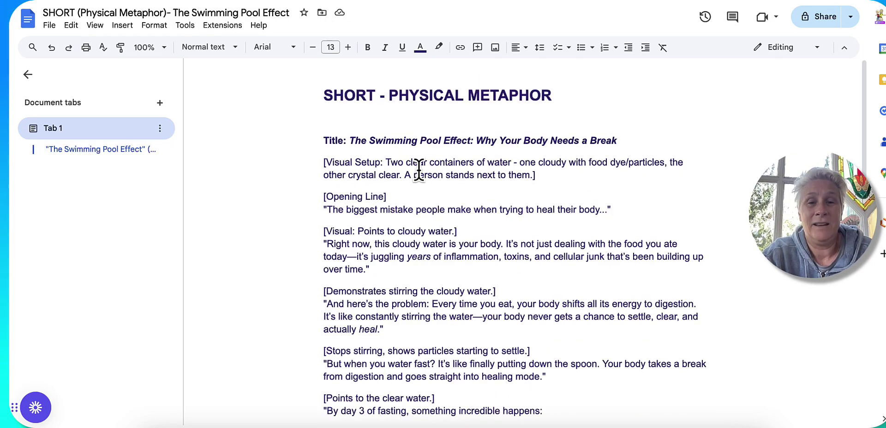
scroll(408, 199, "down", 1)
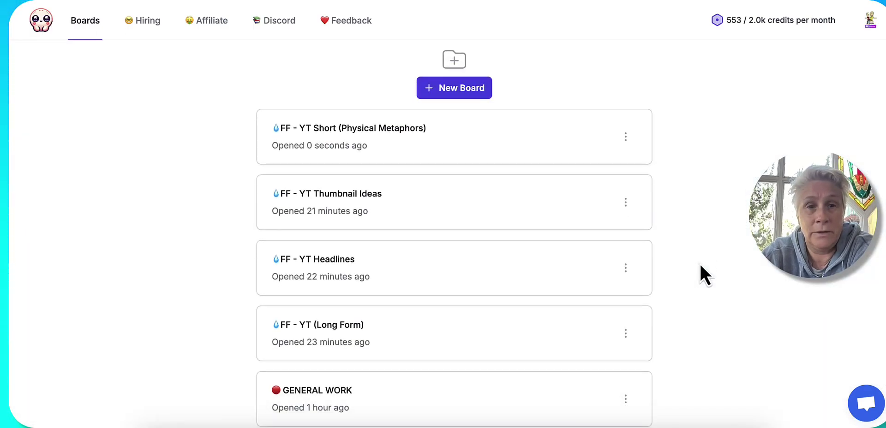
Step: Scroll through the chat's colour and layout thumbnail ideas for 'What is Water Fasting?'
scroll(600, 244, "down", 2)
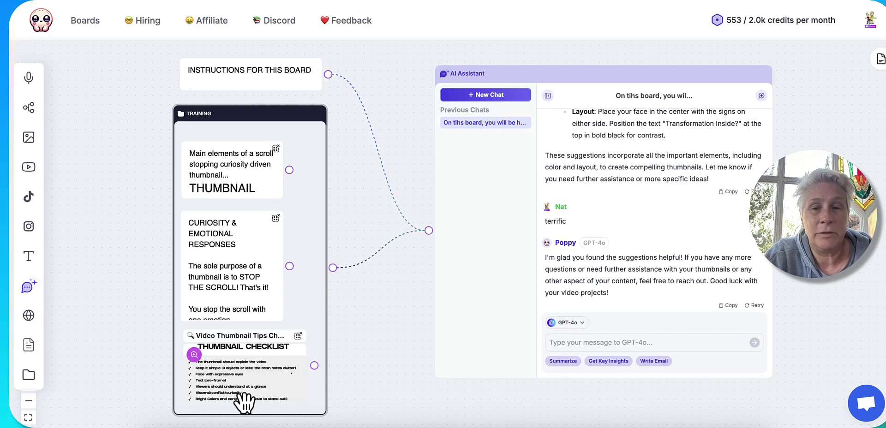
scroll(625, 218, "down", 4)
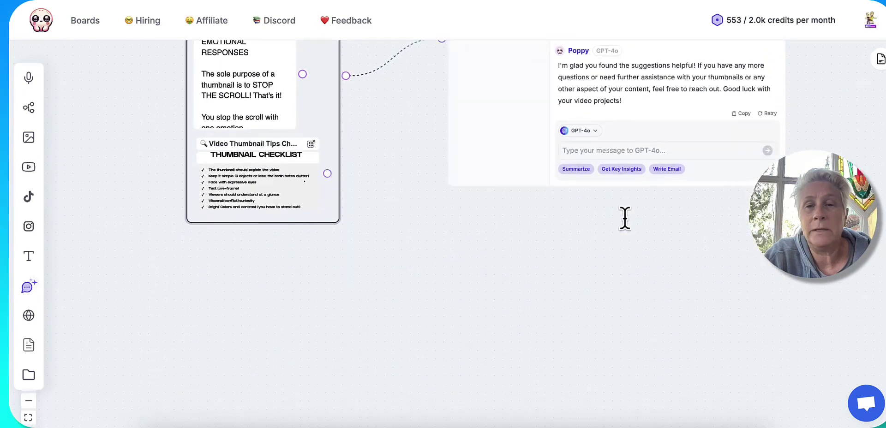
scroll(625, 218, "up", 4)
scroll(624, 218, "down", 1)
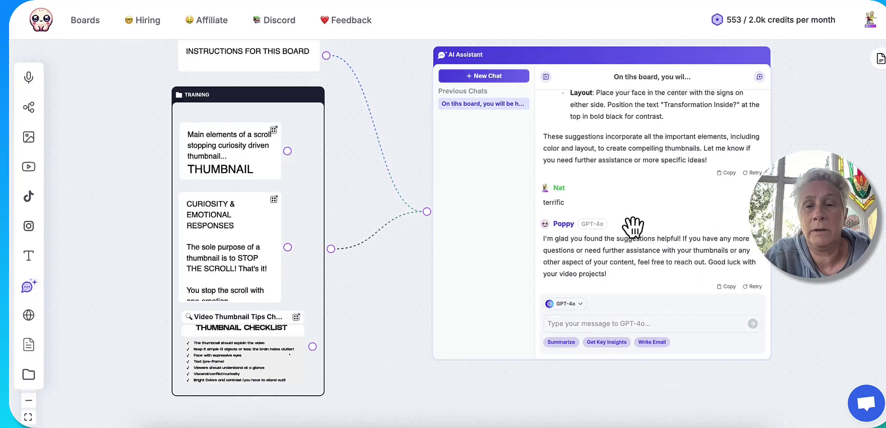
scroll(651, 184, "up", 3)
scroll(648, 180, "up", 5)
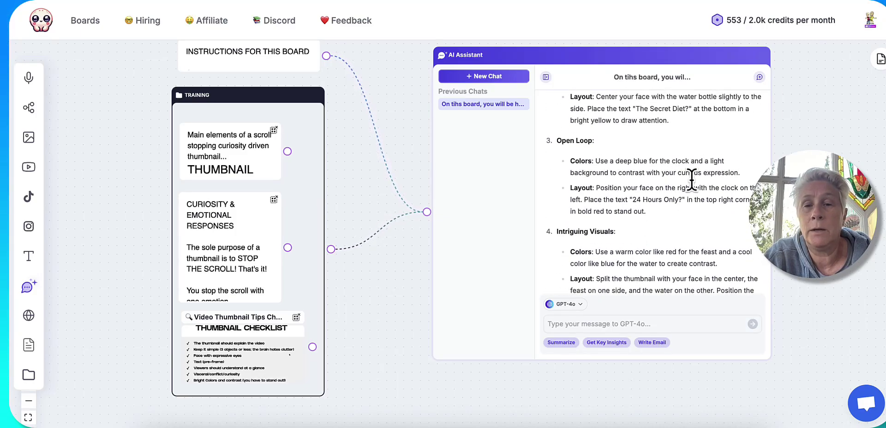
scroll(691, 180, "up", 4)
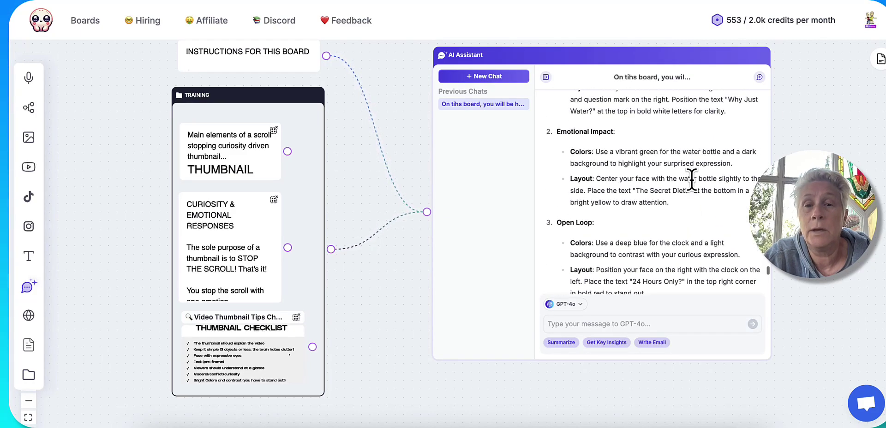
scroll(666, 185, "up", 3)
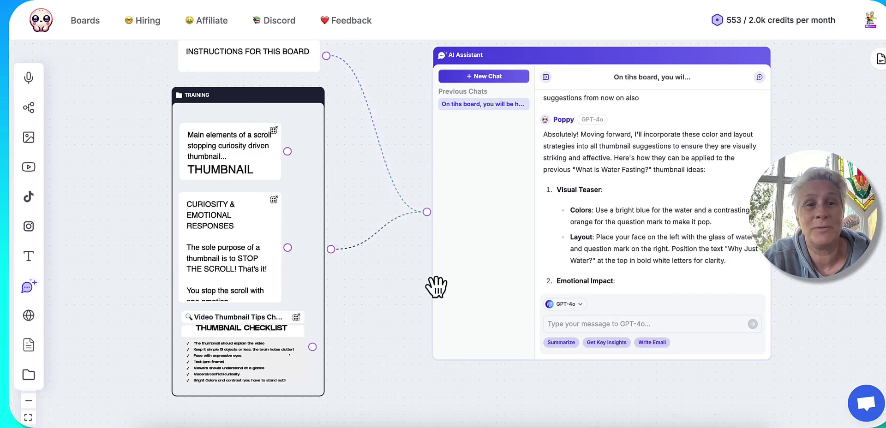
scroll(409, 298, "up", 2)
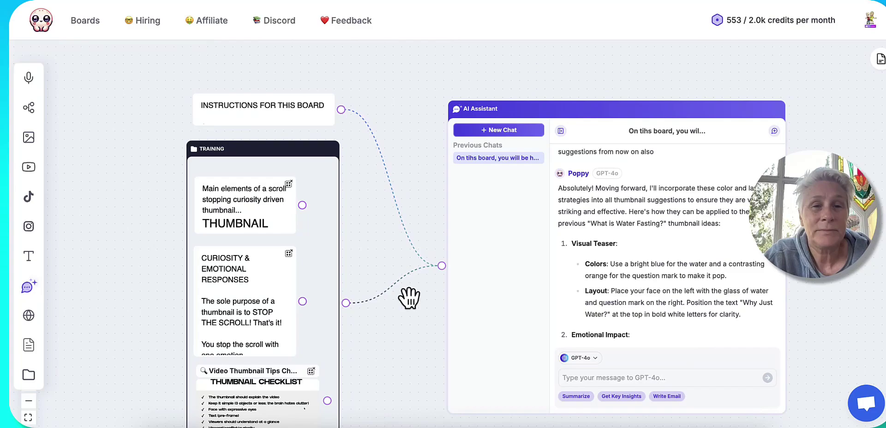
Step: Go back to the Boards list and open the FF - YT Headlines board
left_click(85, 20)
scroll(499, 277, "down", 6)
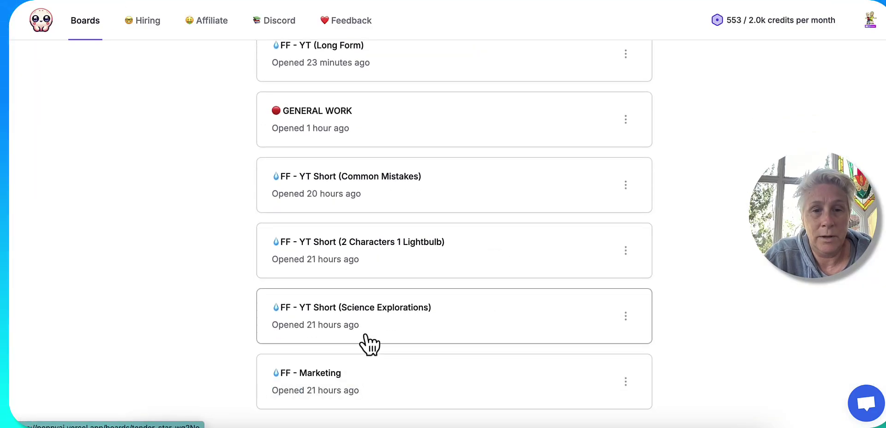
scroll(427, 223, "up", 5)
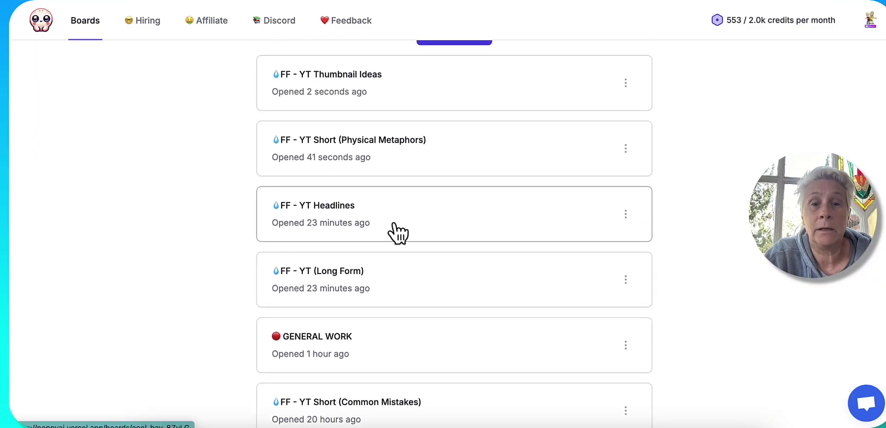
left_click(398, 233)
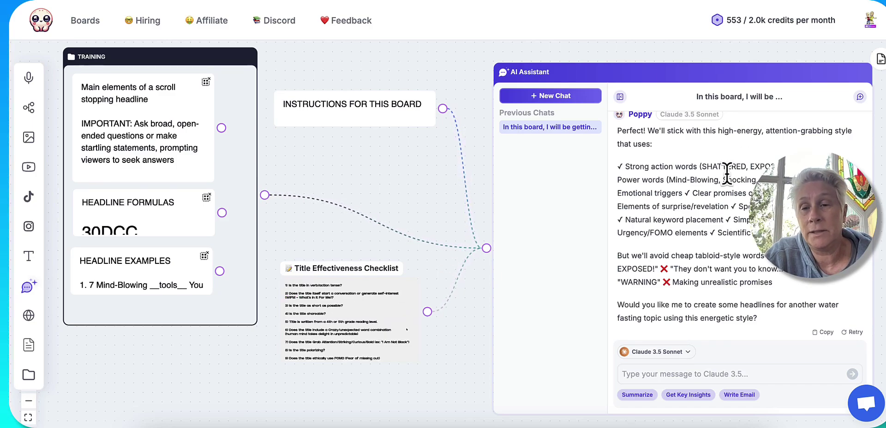
Step: Scroll through the assistant chat's high-energy headline style guidance
scroll(727, 173, "up", 2)
scroll(727, 173, "up", 3)
scroll(728, 174, "down", 3)
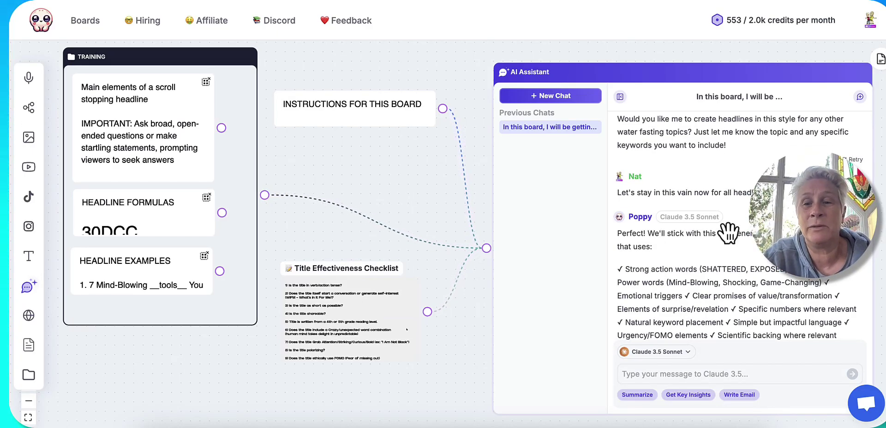
scroll(712, 254, "down", 3)
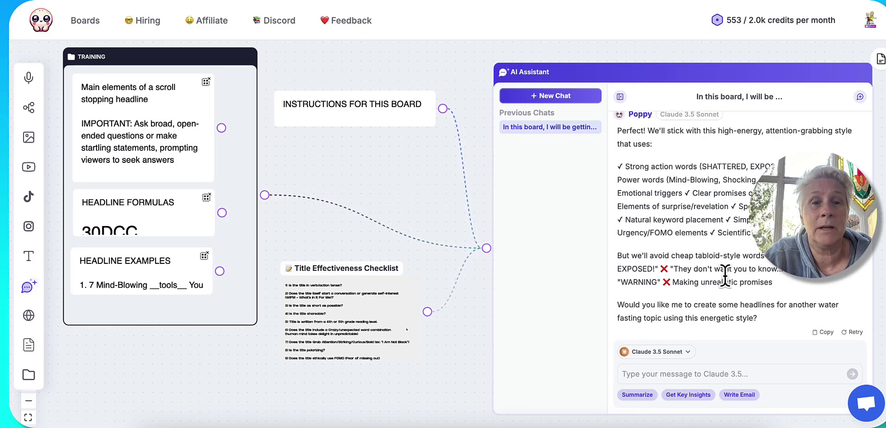
Step: Return to the Boards list and browse General Work, Common Mistakes, 2 Characters 1 Lightbulb and Marketing boards
left_click(79, 21)
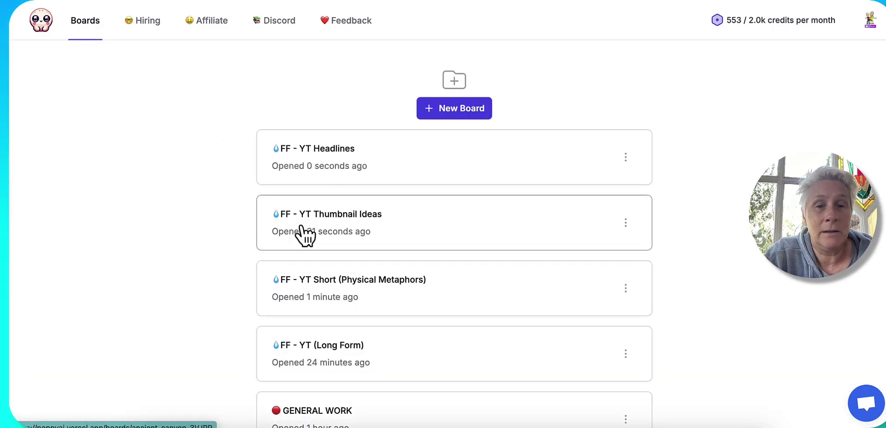
scroll(659, 308, "down", 2)
scroll(657, 299, "down", 5)
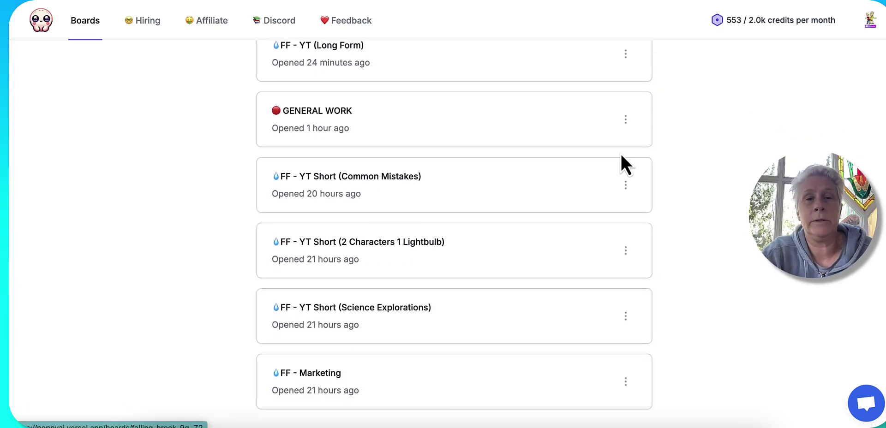
scroll(461, 219, "up", 6)
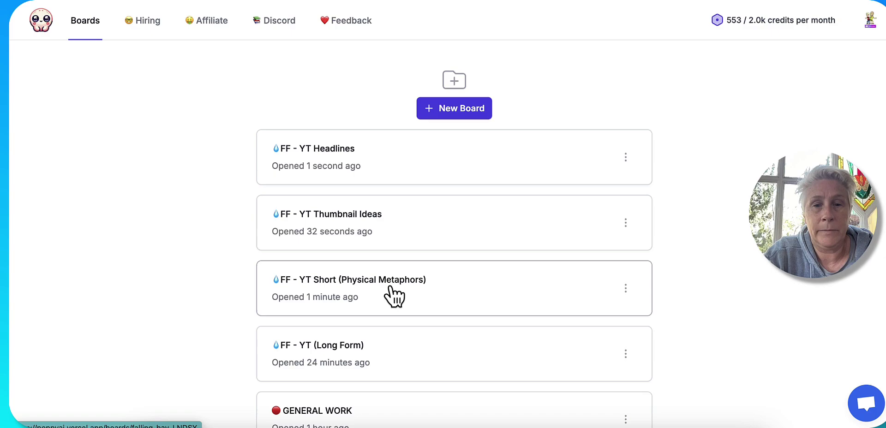
scroll(538, 291, "down", 2)
scroll(517, 249, "down", 1)
scroll(489, 189, "up", 3)
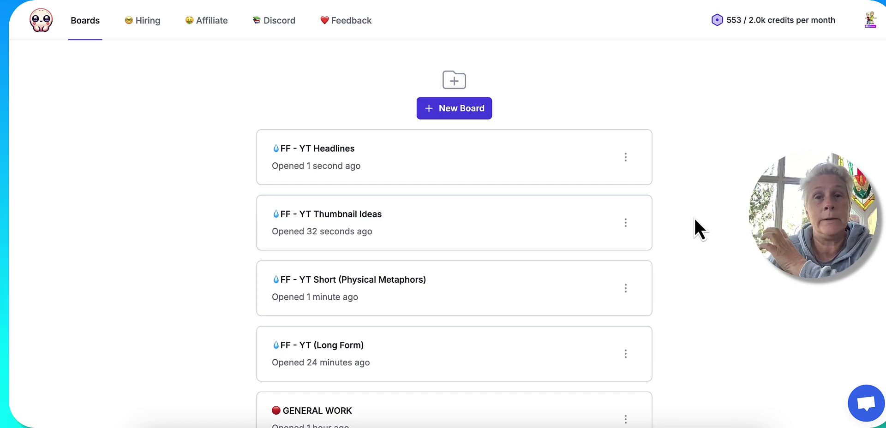
scroll(695, 219, "down", 6)
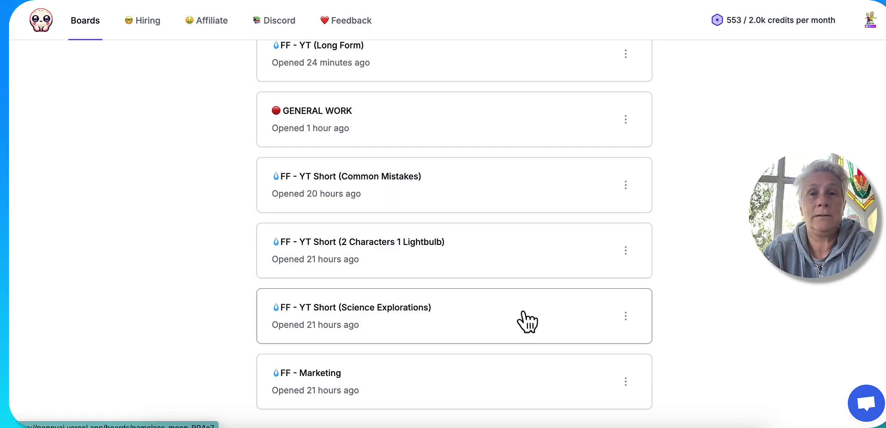
Step: Open the 'FF - YT Short (2 Characters 1 Lightbulb)' board and its example scripts
left_click(511, 272)
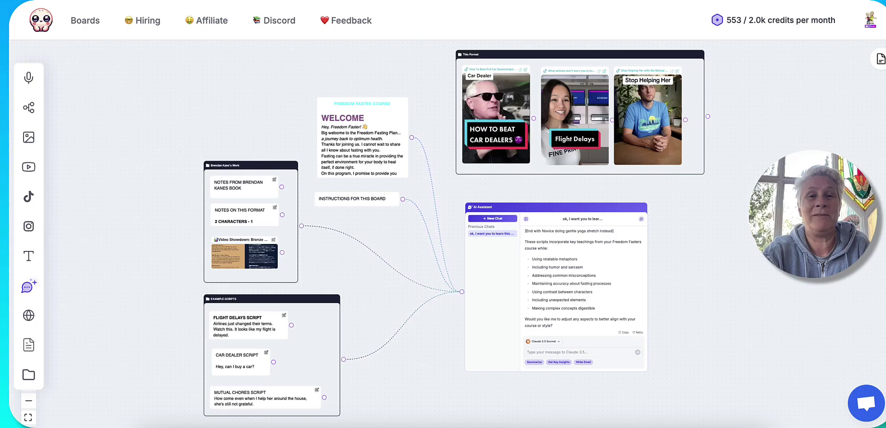
left_click(439, 1)
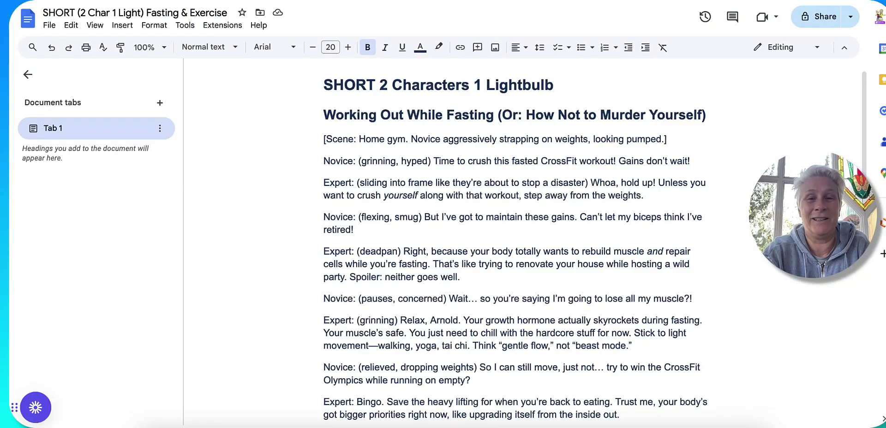
scroll(670, 253, "down", 5)
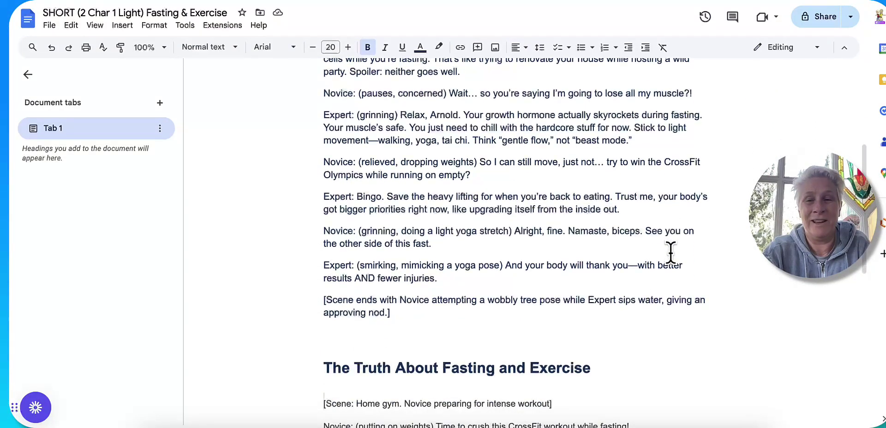
scroll(671, 253, "up", 5)
scroll(671, 253, "up", 1)
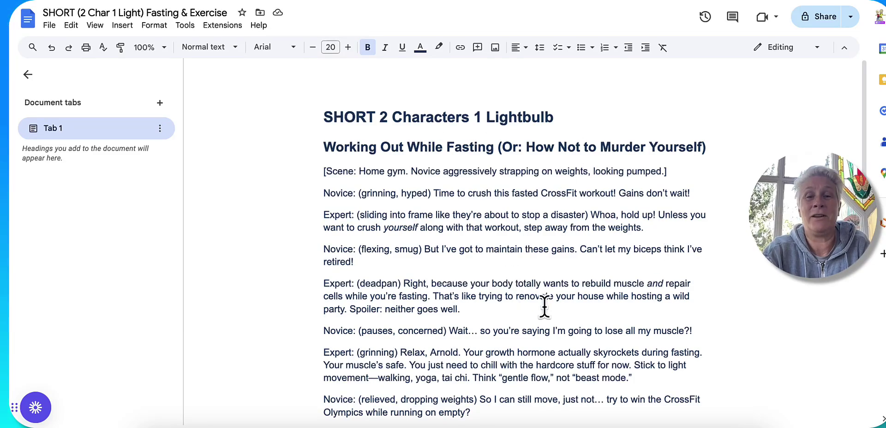
scroll(545, 306, "down", 4)
scroll(545, 306, "up", 4)
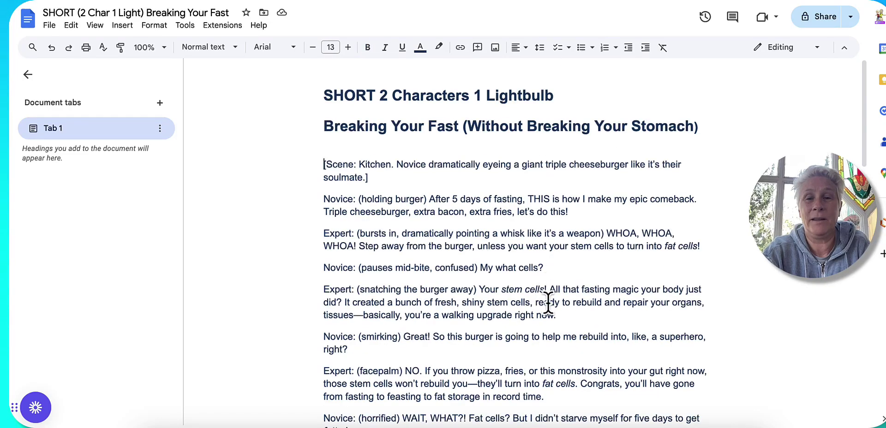
scroll(548, 303, "down", 10)
scroll(548, 303, "up", 10)
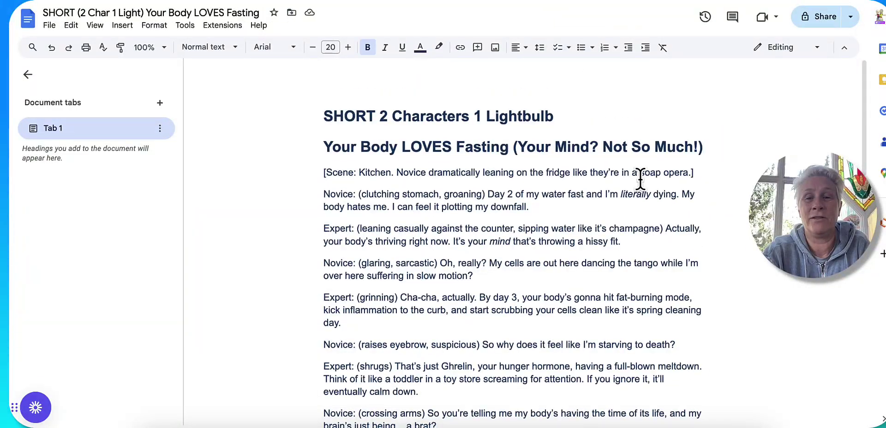
scroll(637, 174, "down", 8)
scroll(639, 178, "up", 8)
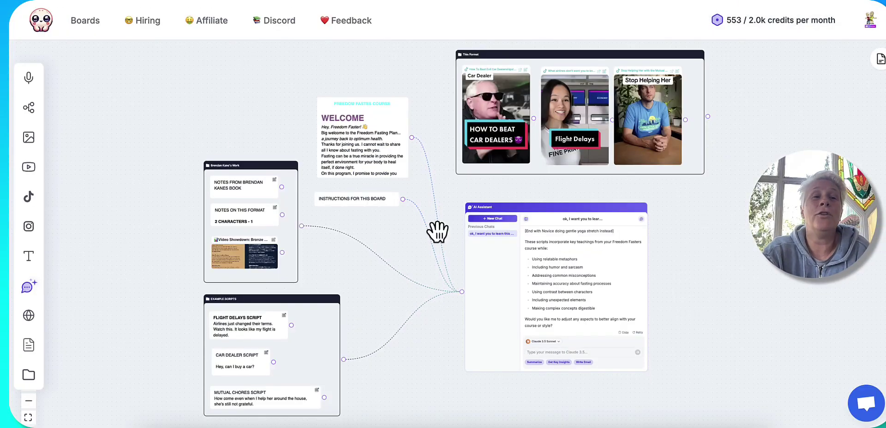
Step: Go back to the Boards list and open the 'FF - YT (Long Form)' board
left_click(86, 22)
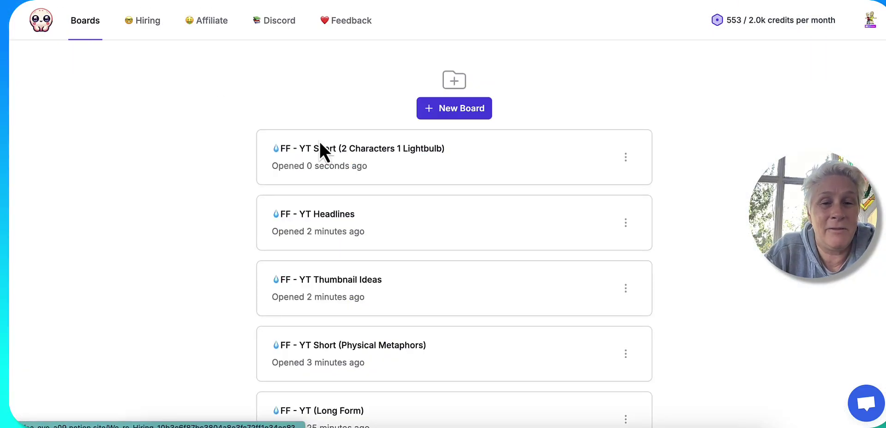
scroll(503, 303, "down", 3)
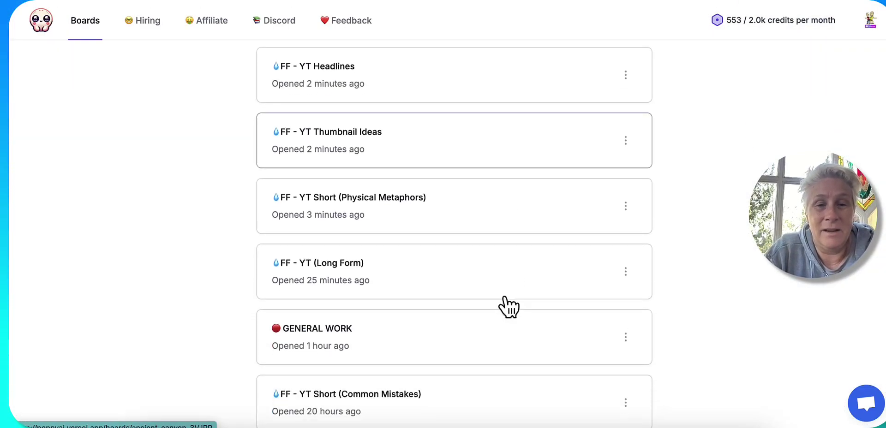
left_click(417, 266)
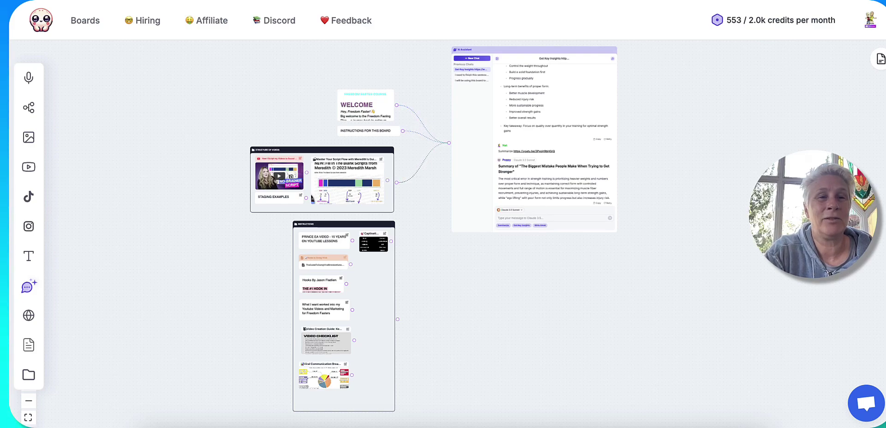
left_click(240, 1)
scroll(570, 189, "up", 3)
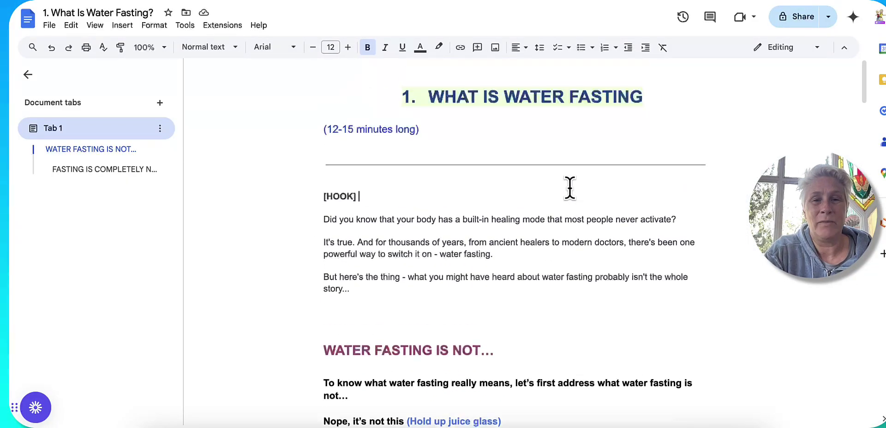
left_click(277, 1)
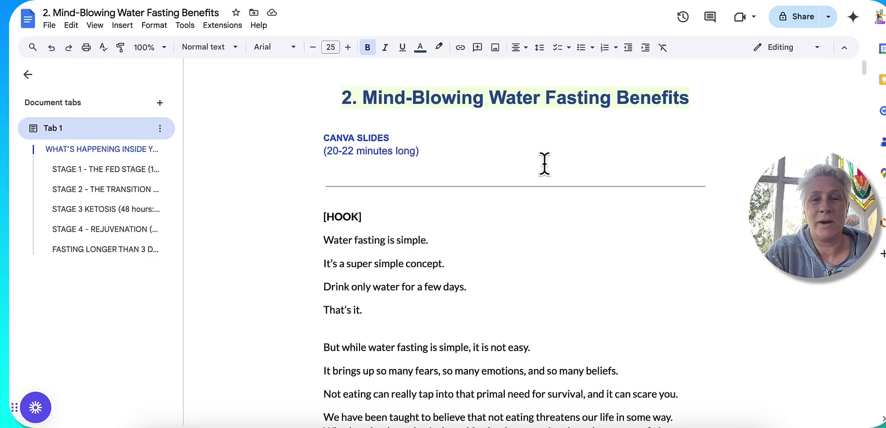
key("ctrl+Tab")
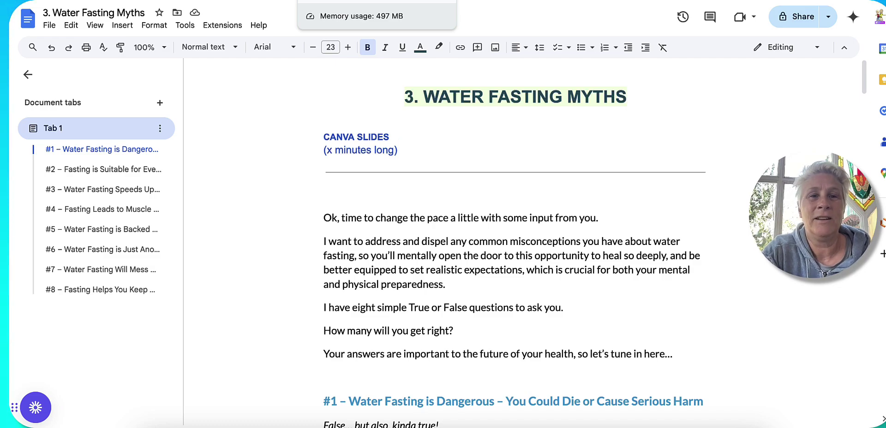
left_click(377, 1)
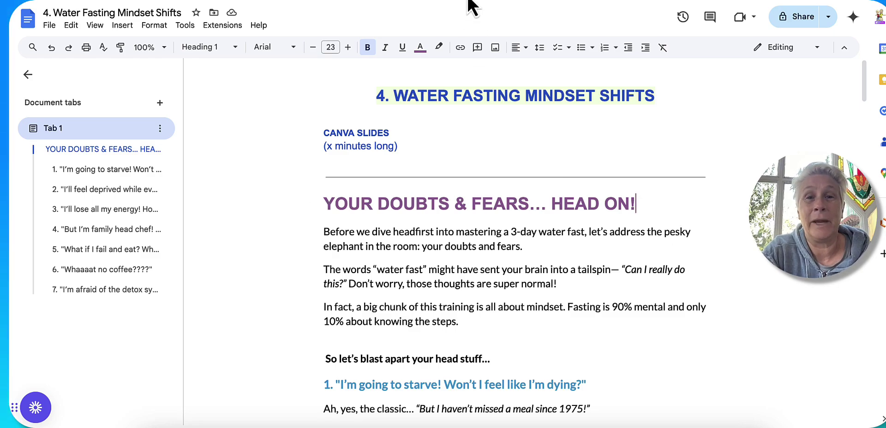
left_click(360, 1)
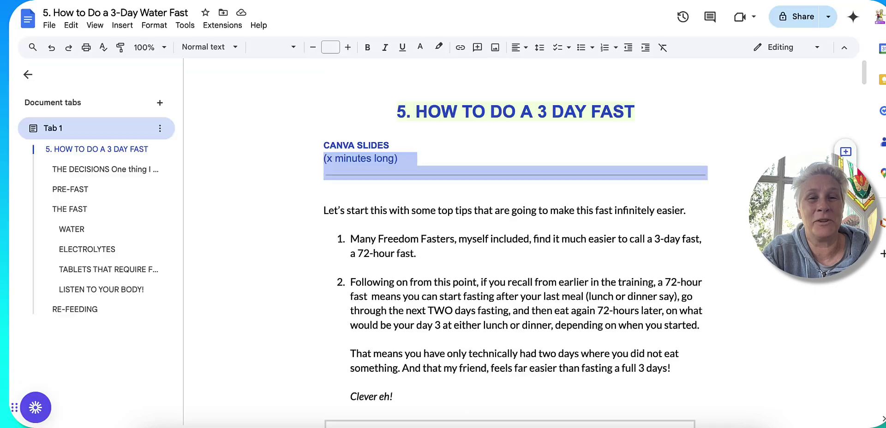
left_click(464, 161)
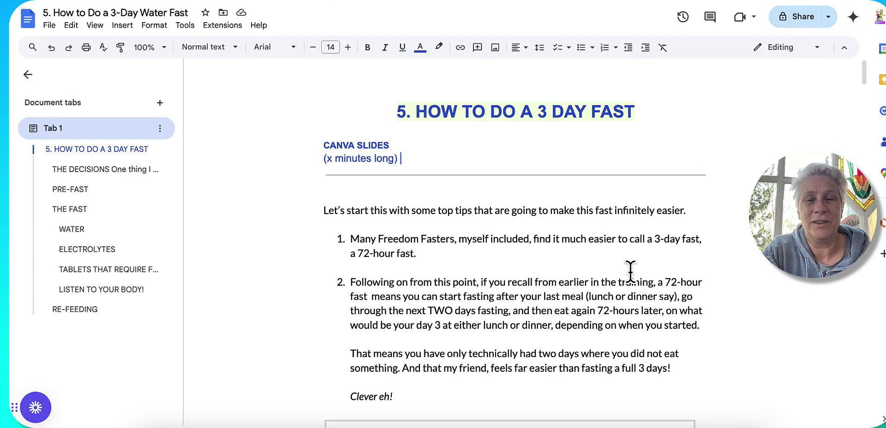
scroll(628, 273, "down", 6)
scroll(589, 274, "down", 5)
scroll(586, 273, "up", 15)
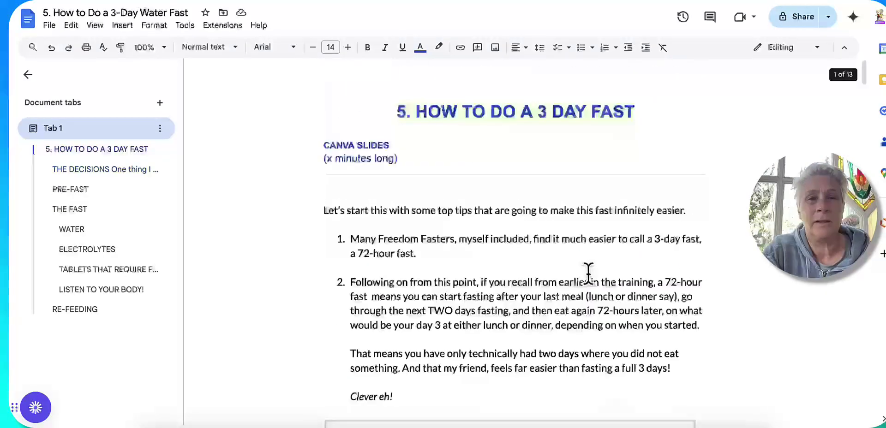
left_click(761, 1)
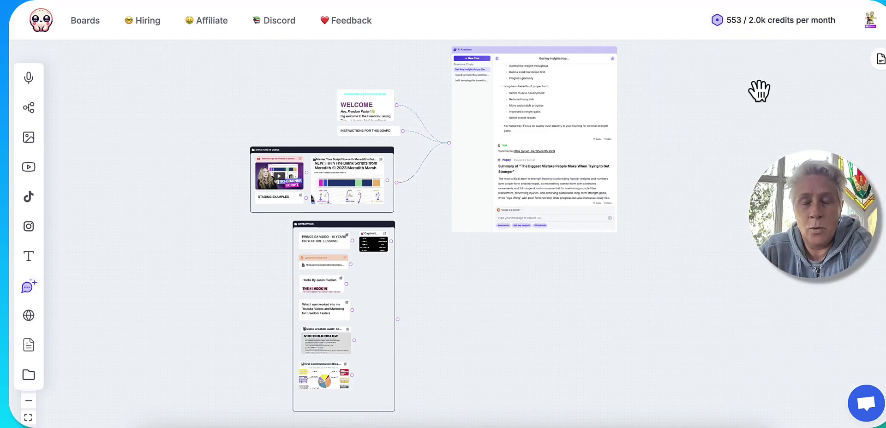
mouse_move(777, 31)
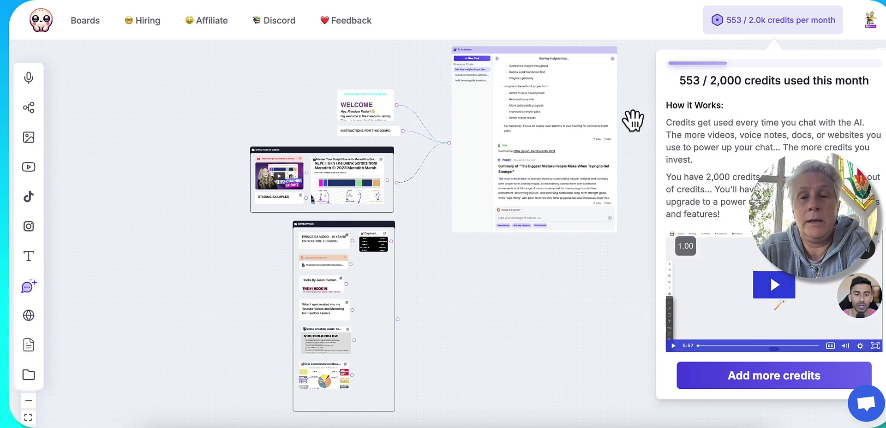
mouse_move(734, 34)
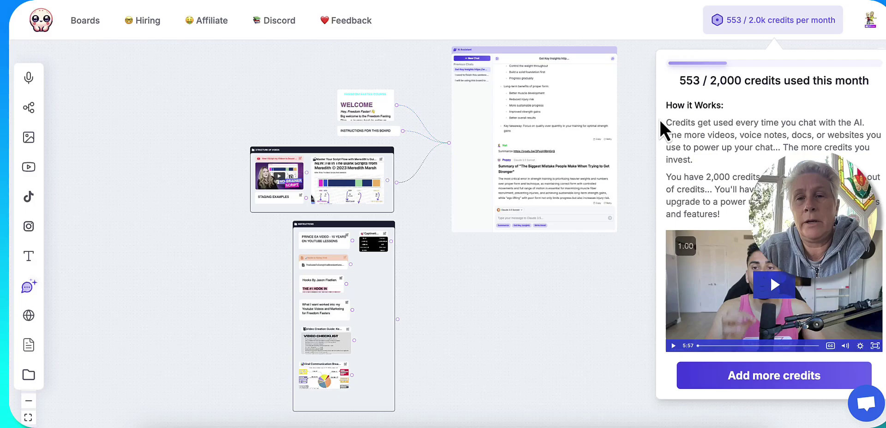